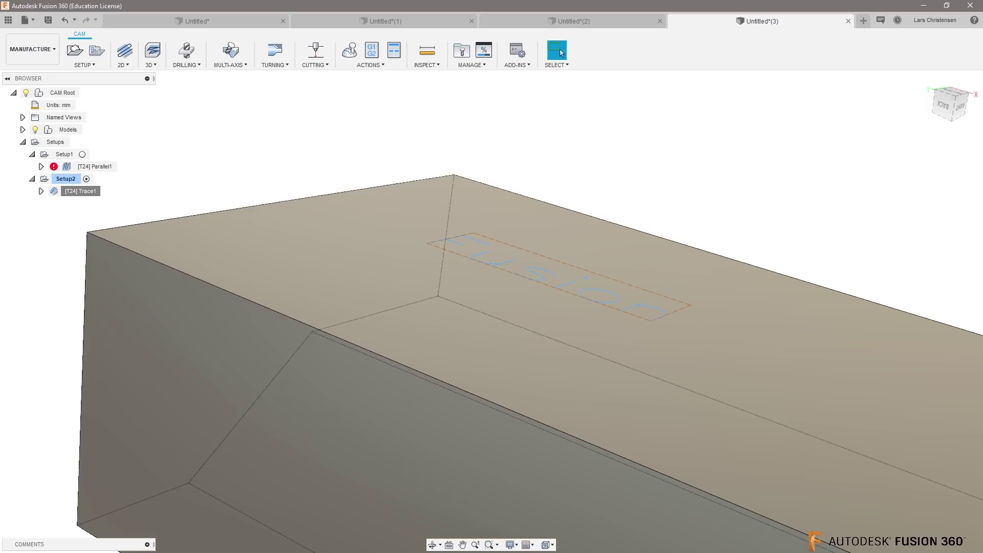
Create a new design and start a sketch on the horizontal XY plane
scroll(245, 243, "down", 5)
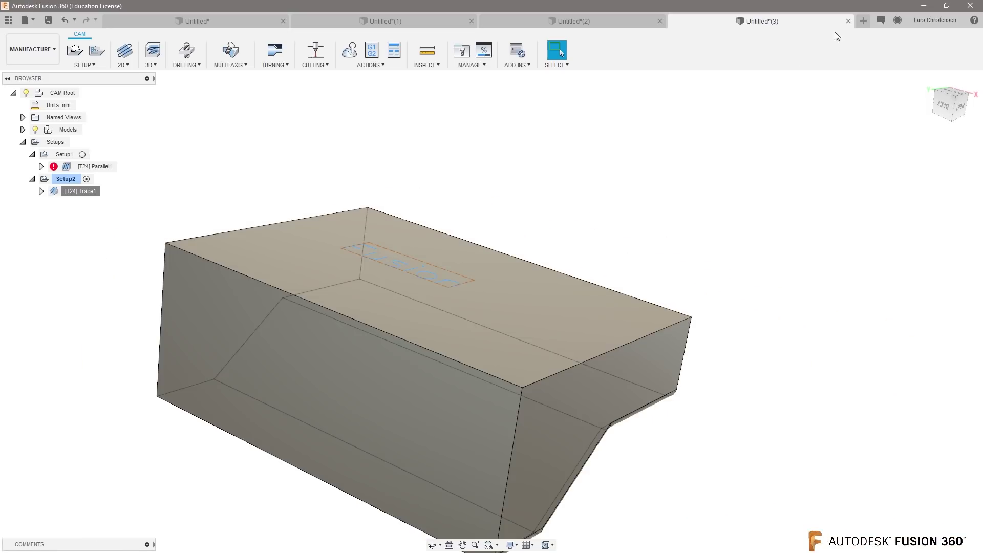
left_click(863, 21)
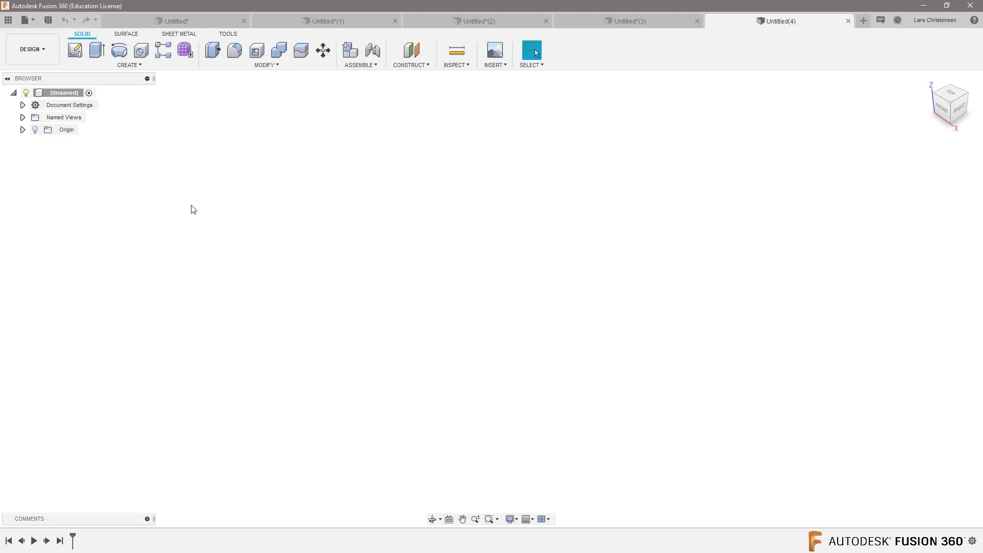
left_click(75, 50)
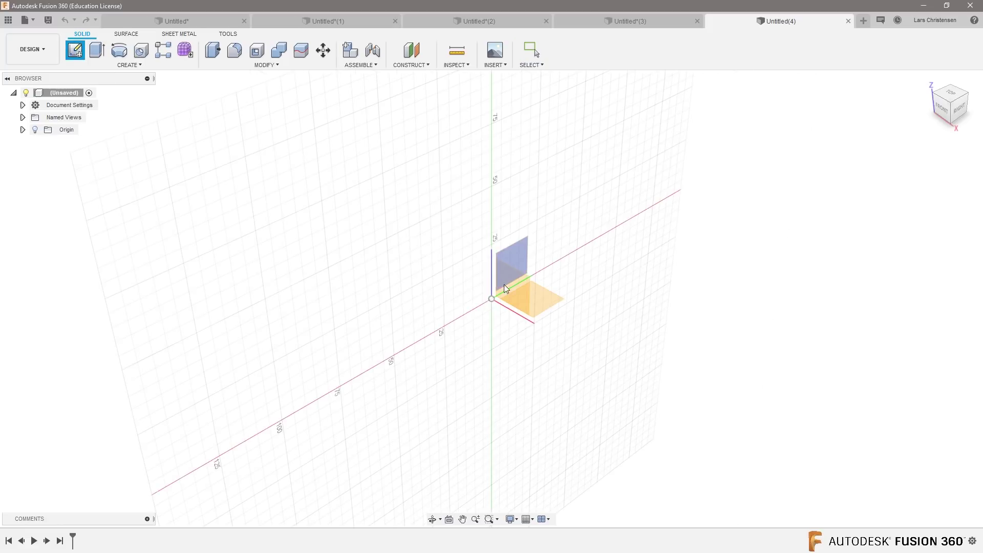
left_click(539, 291)
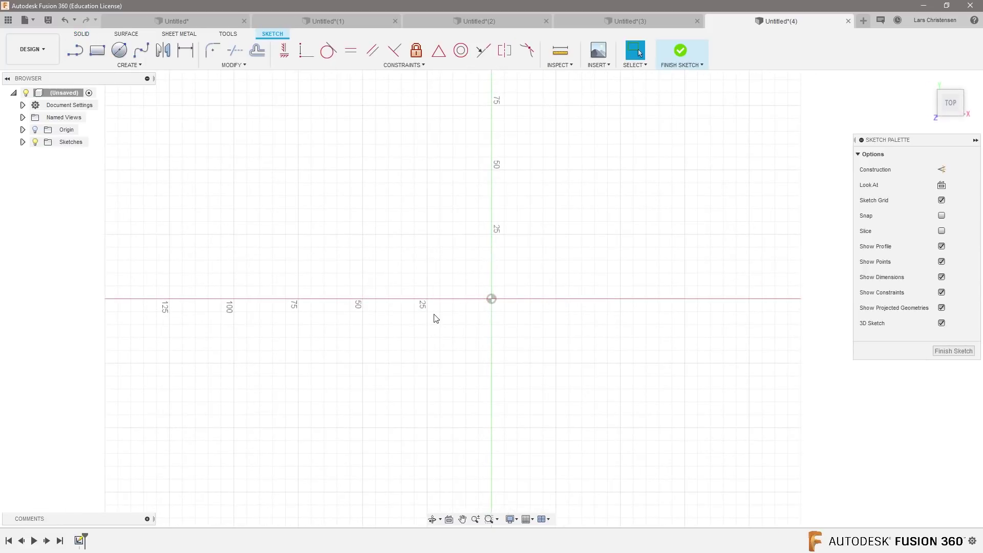
Sketch a 200 mm diameter circle centred on the origin
key("c")
left_click(491, 299)
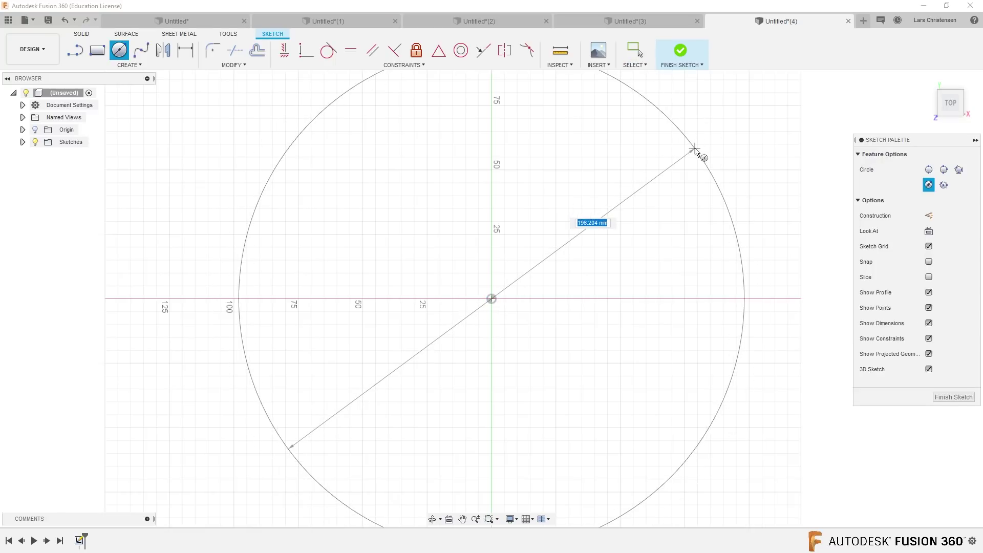
type("200")
key("Return")
key("Escape")
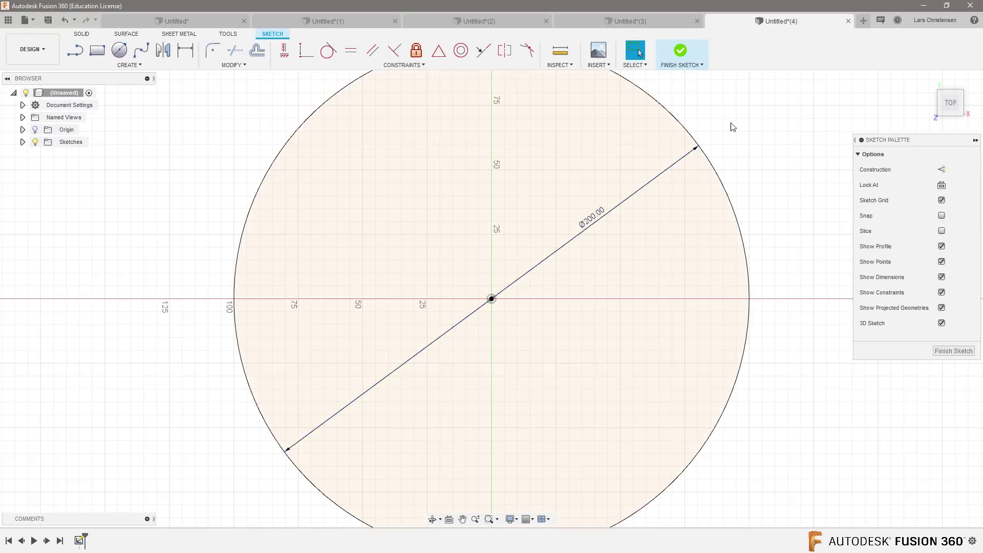
scroll(361, 292, "down", 3)
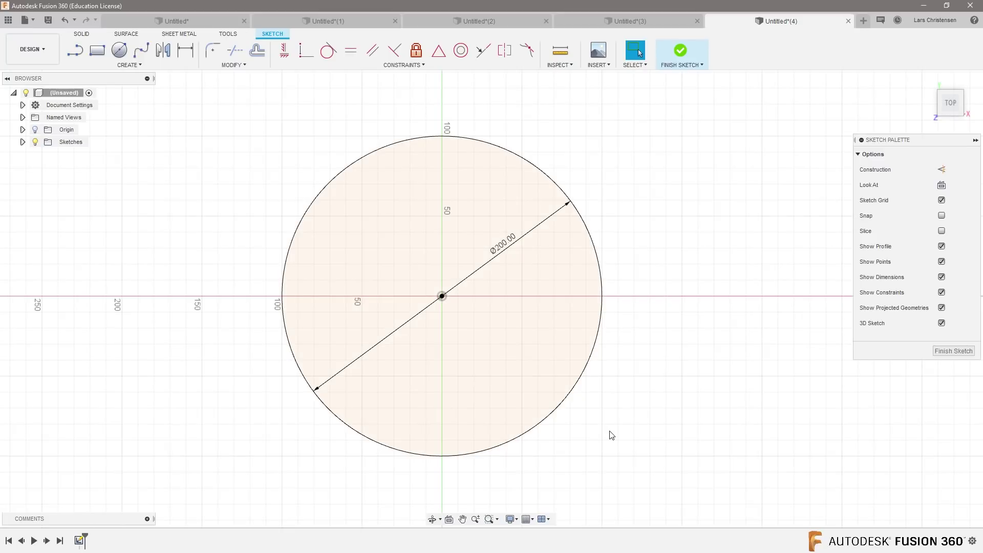
Draw a vertical line from the circle's centre to the circle on the negative Y side
key("l")
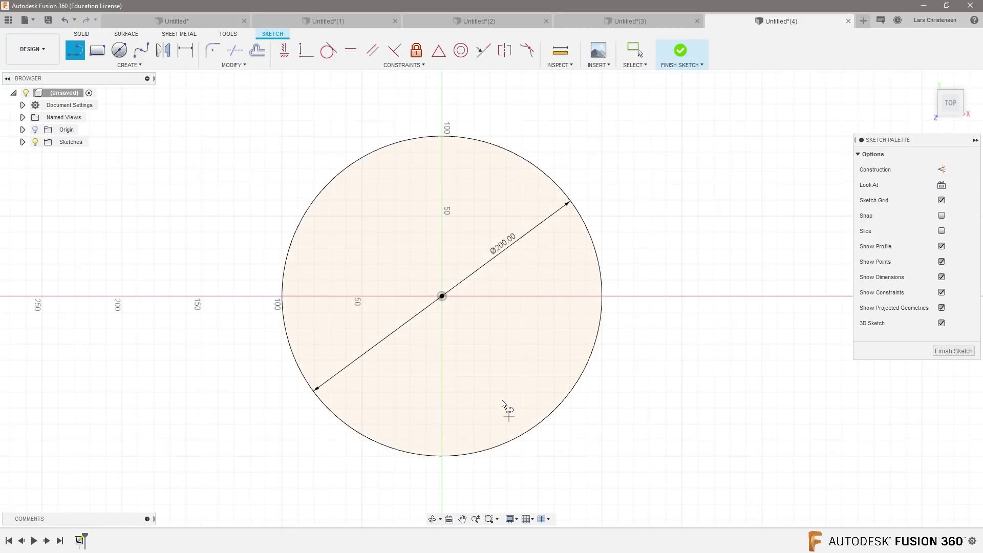
left_click(442, 296)
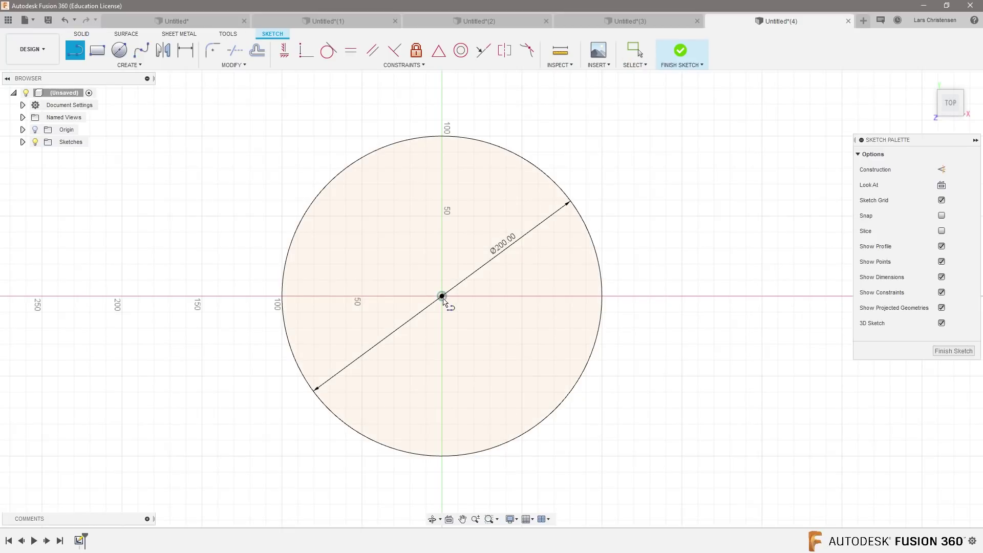
double_click(443, 455)
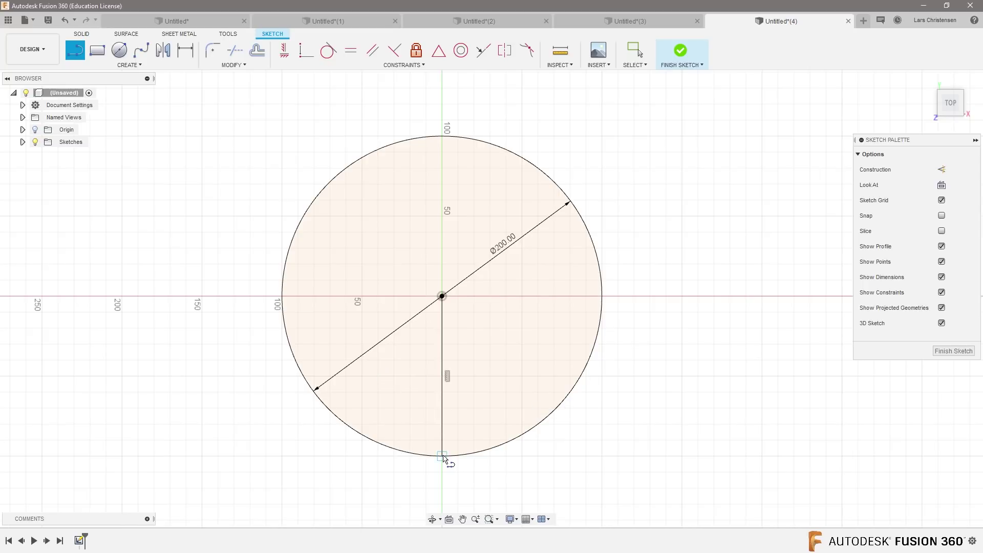
left_click(442, 296)
key("Escape")
Draw lines from the centre to the circle along positive X, negative X and positive Y, and finish the sketch
left_click(442, 296)
left_click(576, 298)
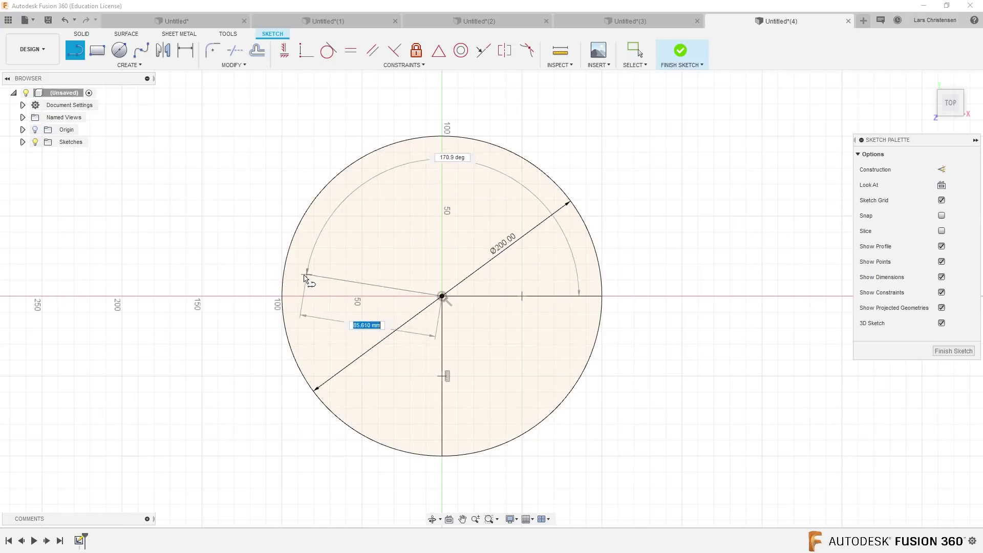
left_click(283, 299)
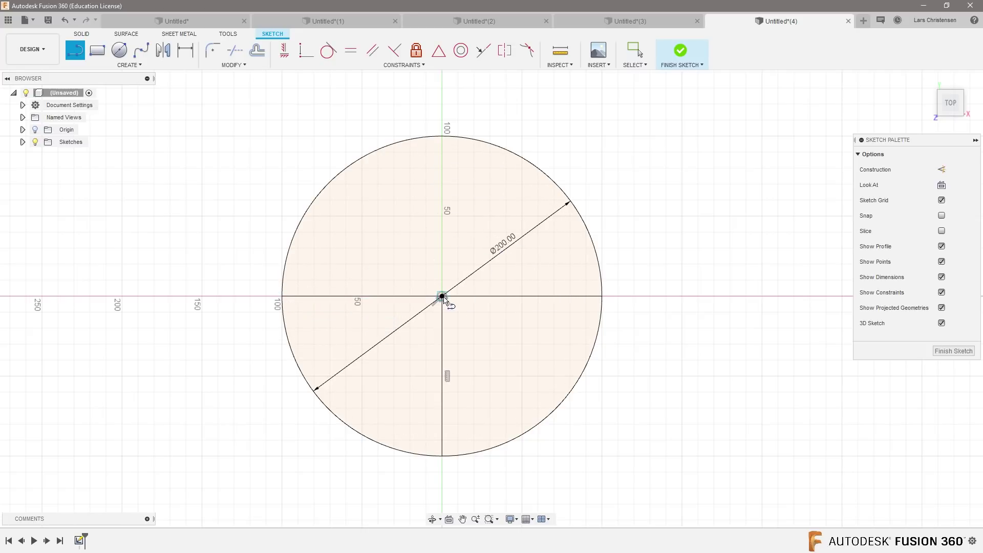
left_click(442, 296)
left_click(442, 136)
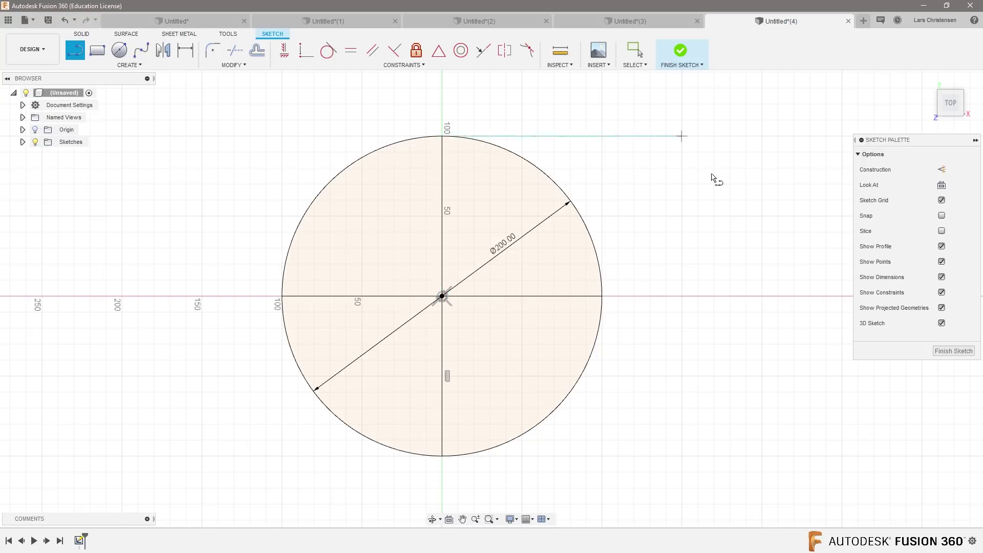
key("Escape")
key("F6")
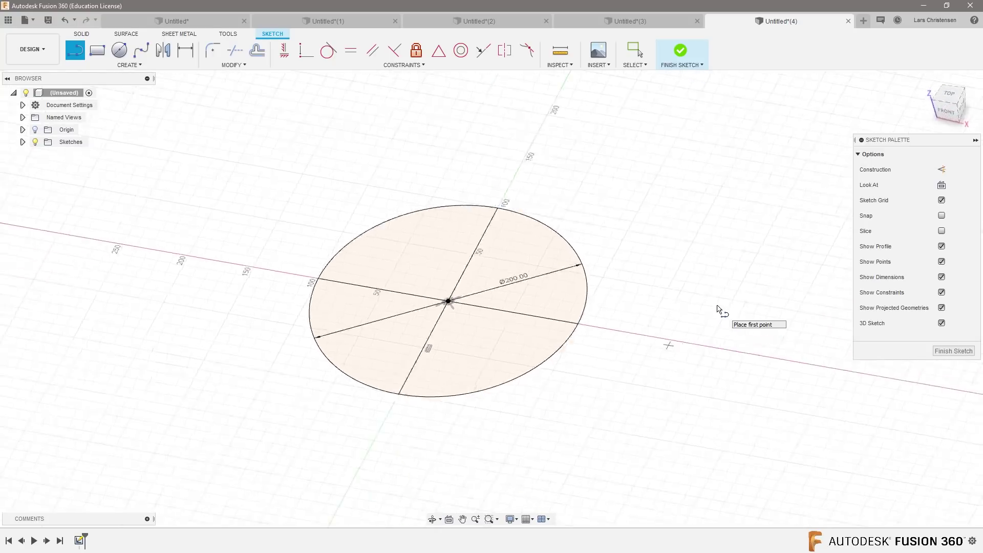
left_click(944, 353)
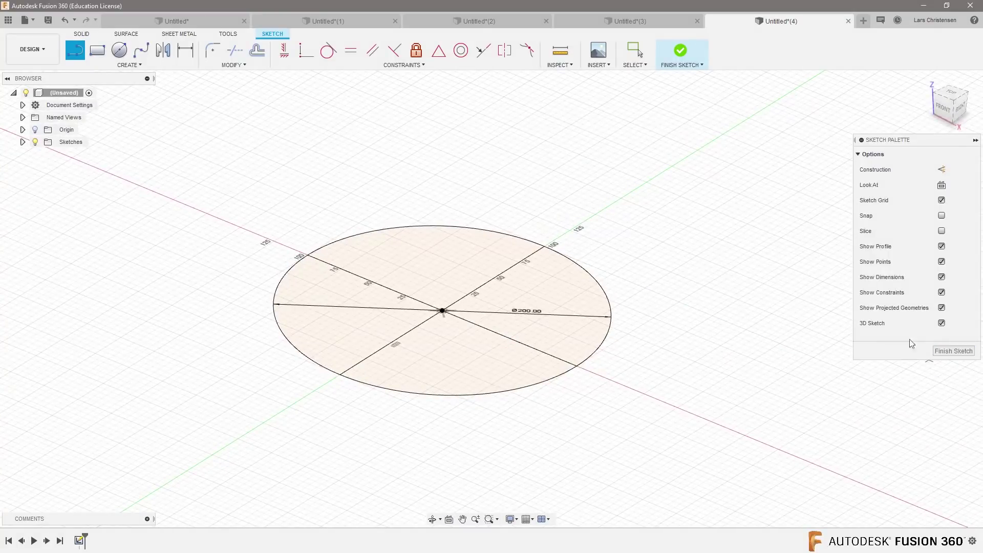
Extrude the quarter-circle profile between negative X and negative Y by -130 mm as a new body
key("q")
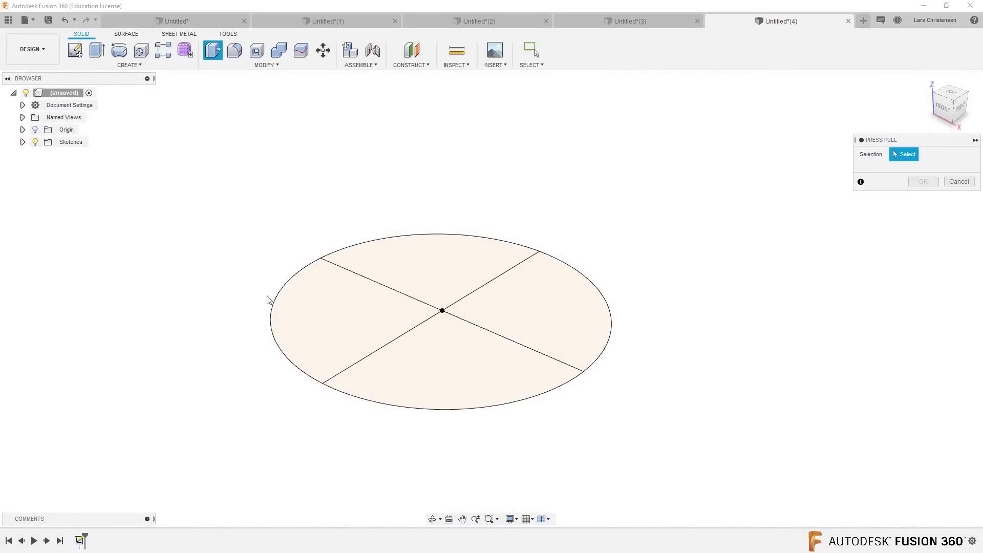
left_click(321, 321)
scroll(330, 130, "down", 2)
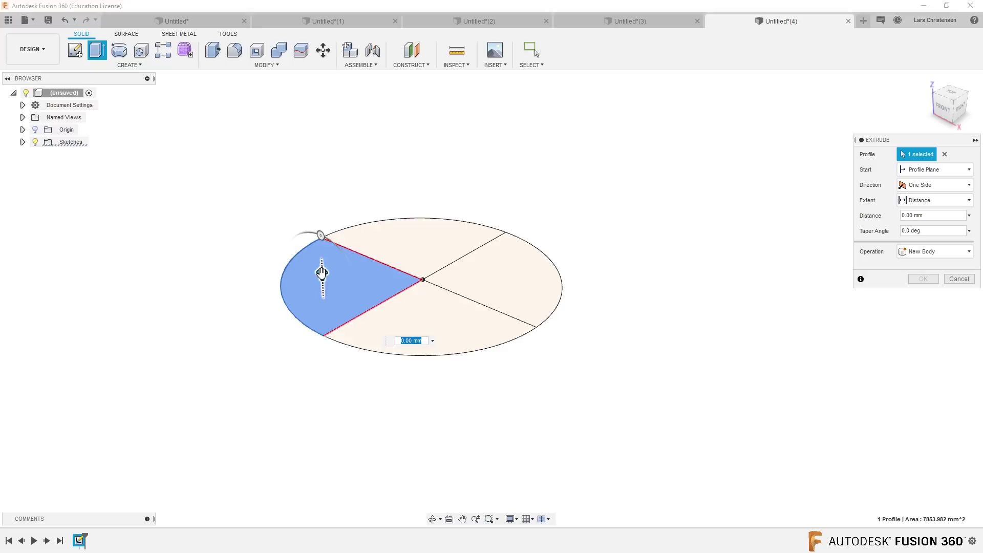
left_click_drag(322, 274, 329, 439)
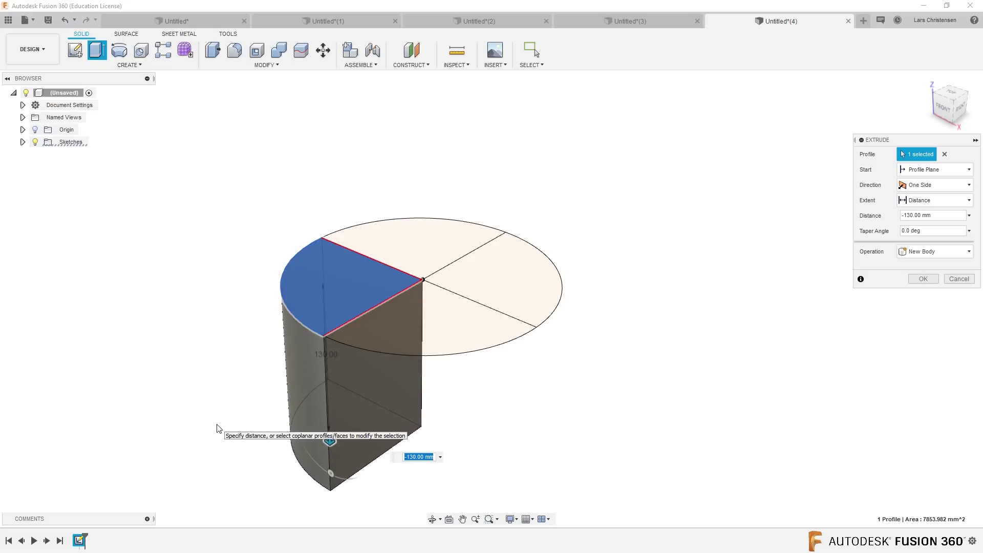
left_click(923, 279)
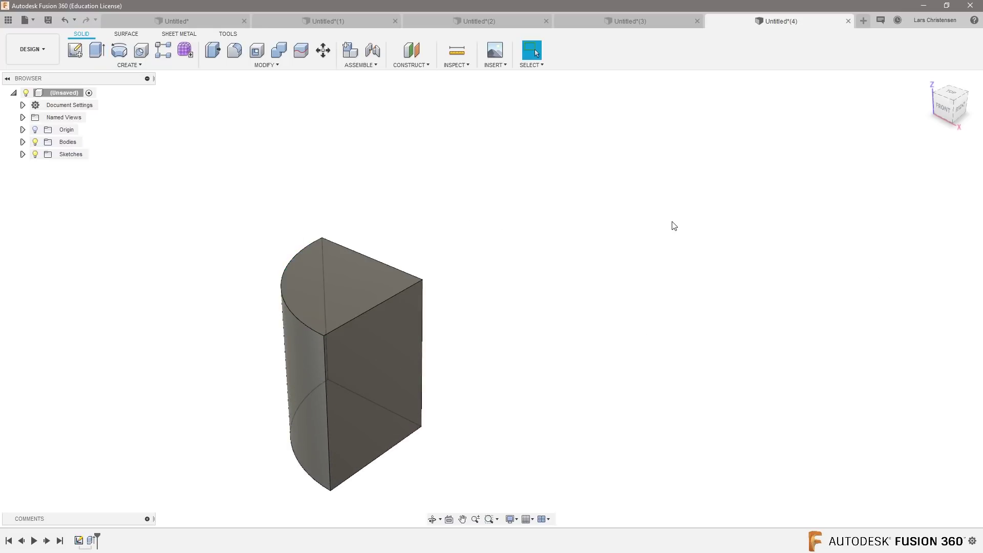
Show Sketch1 again and extrude the quarter between negative Y and positive X by -130 mm as a new body
left_click(23, 154)
left_click(44, 166)
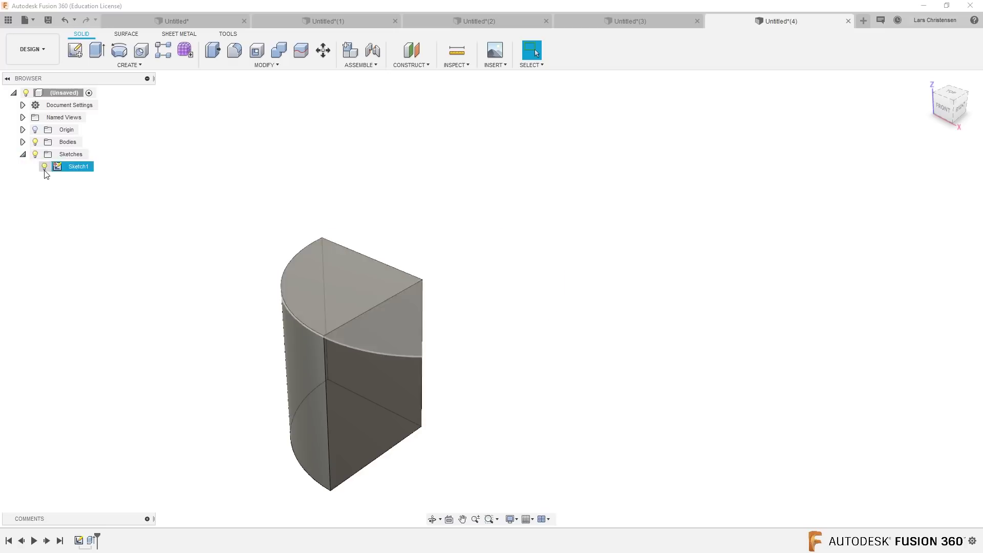
right_click(653, 227)
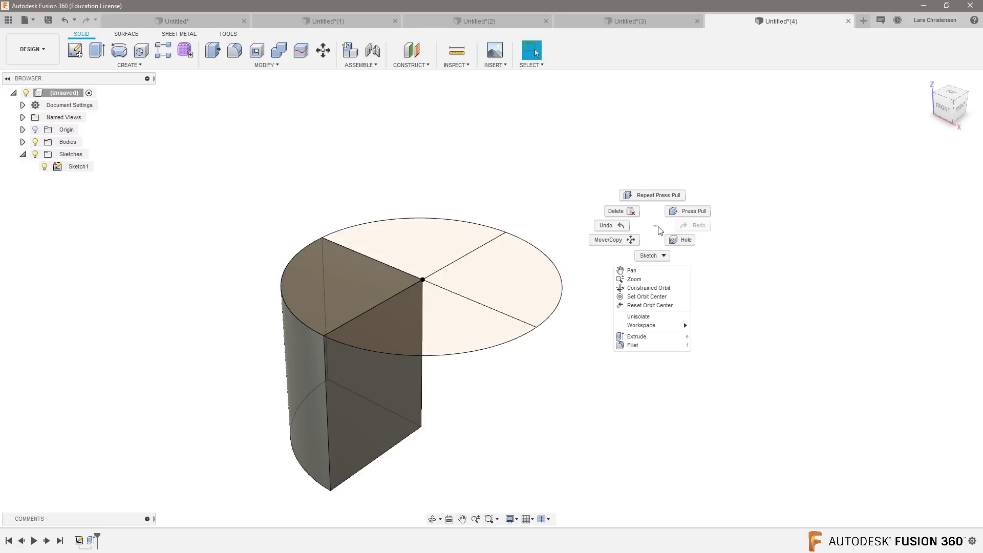
left_click(656, 198)
left_click(463, 333)
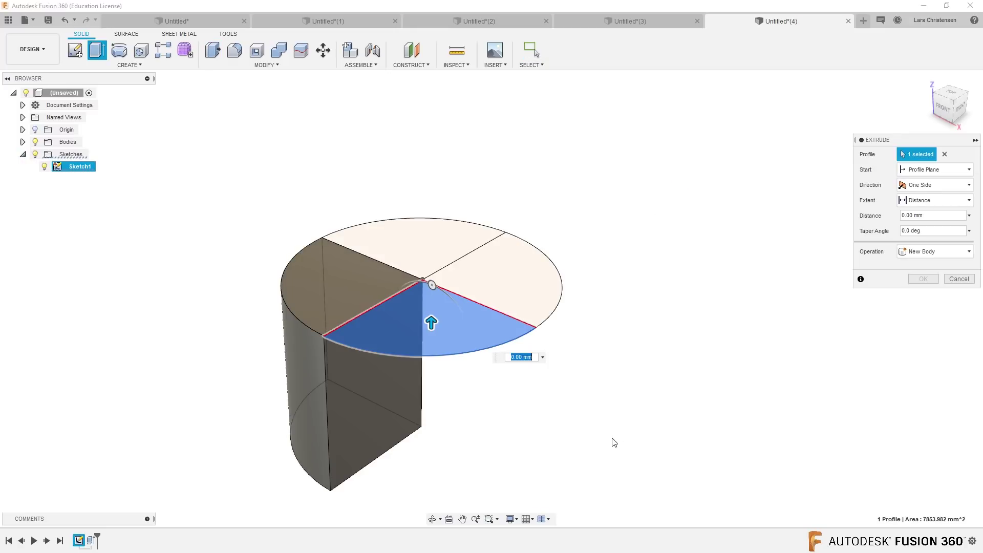
left_click_drag(431, 327, 430, 495)
left_click(944, 250)
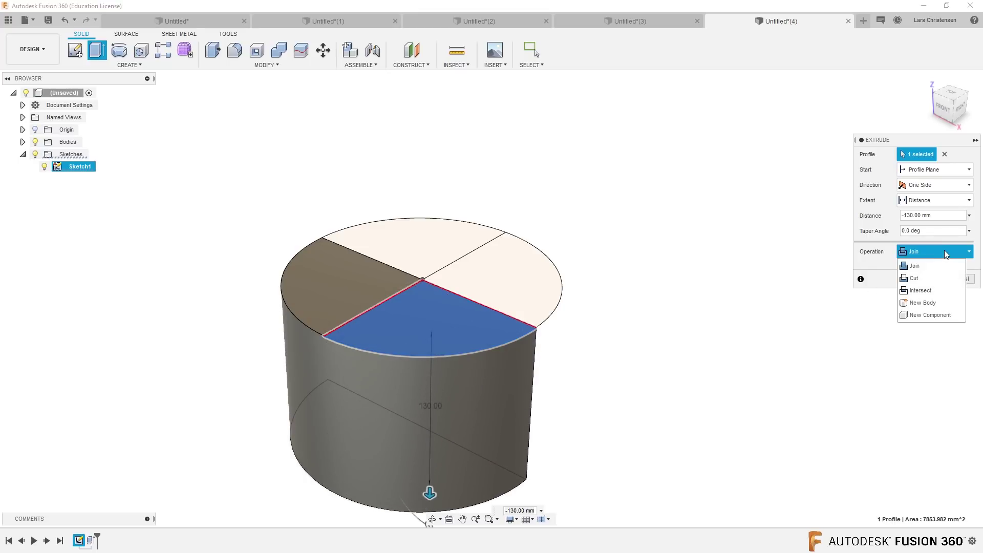
left_click(920, 304)
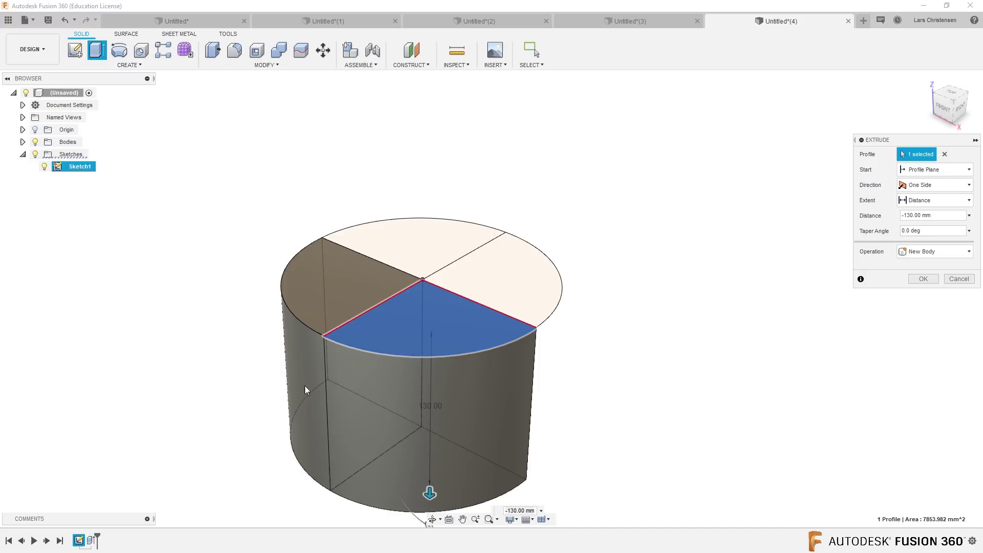
left_click(926, 280)
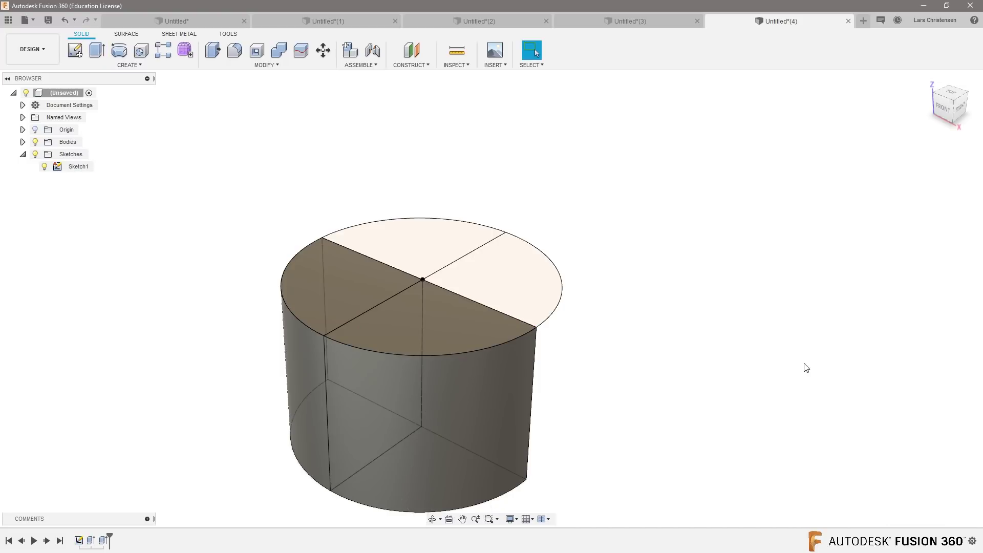
Extrude the quarter-circle profile between positive X and positive Y by -130 mm as a new body
mouse_move(744, 367)
middle_mouse_down("shift")
mouse_move(757, 367)
mouse_move(745, 362)
middle_mouse_up("shift")
right_click(744, 362)
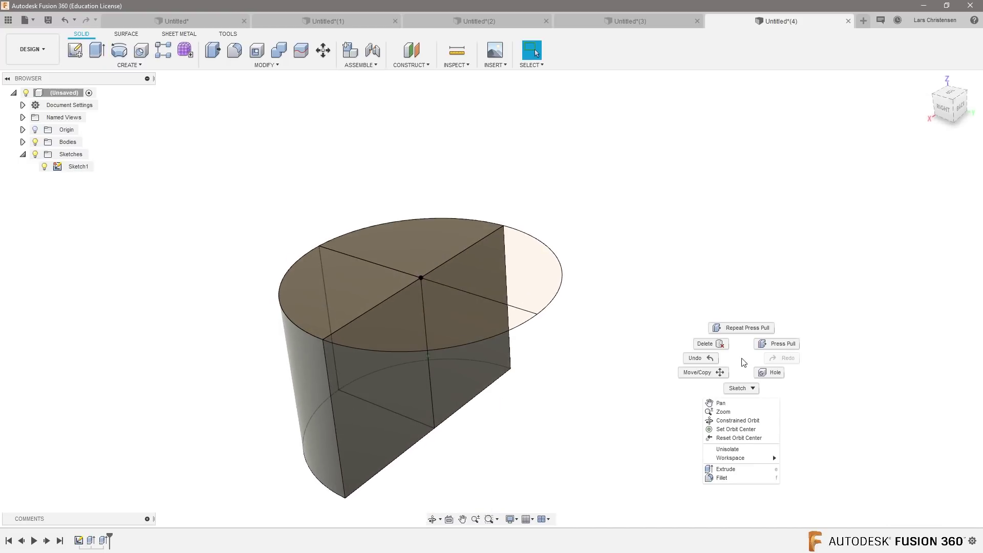
left_click(741, 328)
left_click(432, 334)
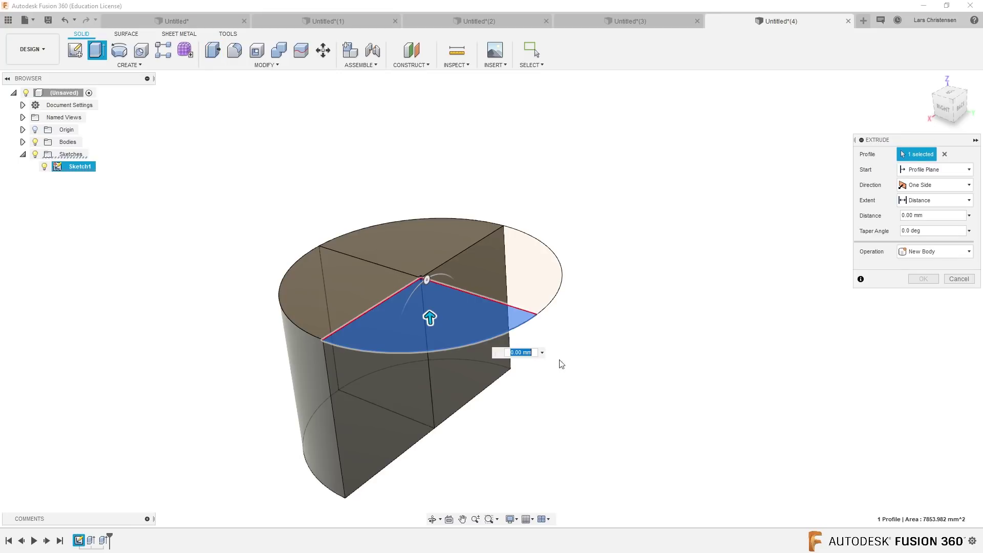
left_click_drag(430, 318, 463, 479)
left_click(937, 251)
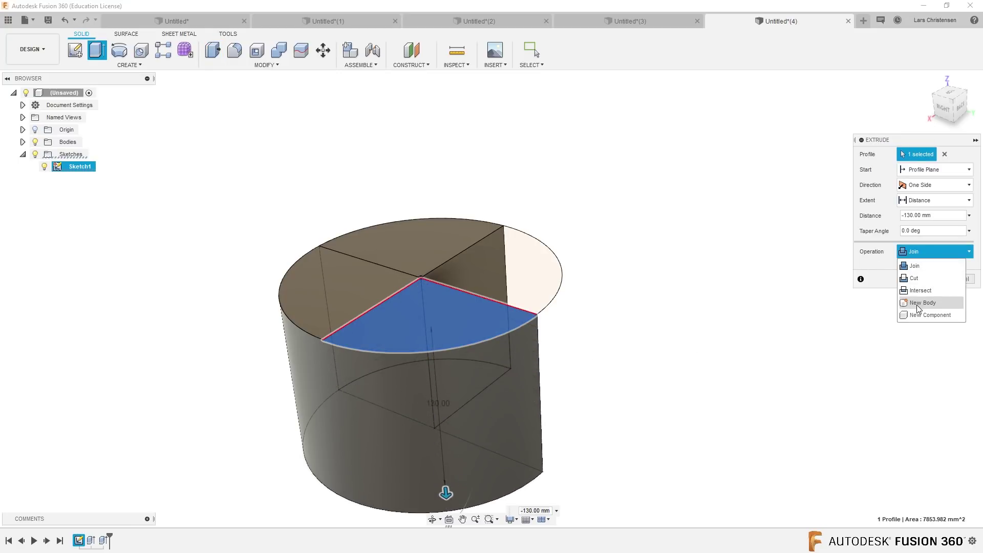
left_click(922, 303)
left_click(929, 280)
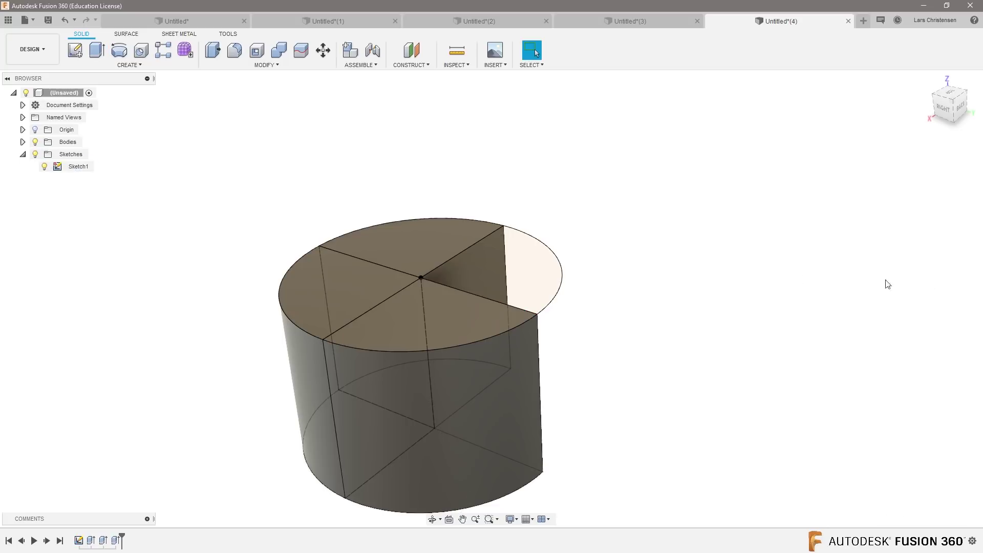
Extrude the remaining quarter-circle profile by -130 mm as a new body to complete the cylinder
middle_click_drag(744, 276, 740, 277, "shift")
right_click(739, 276)
left_click(742, 231)
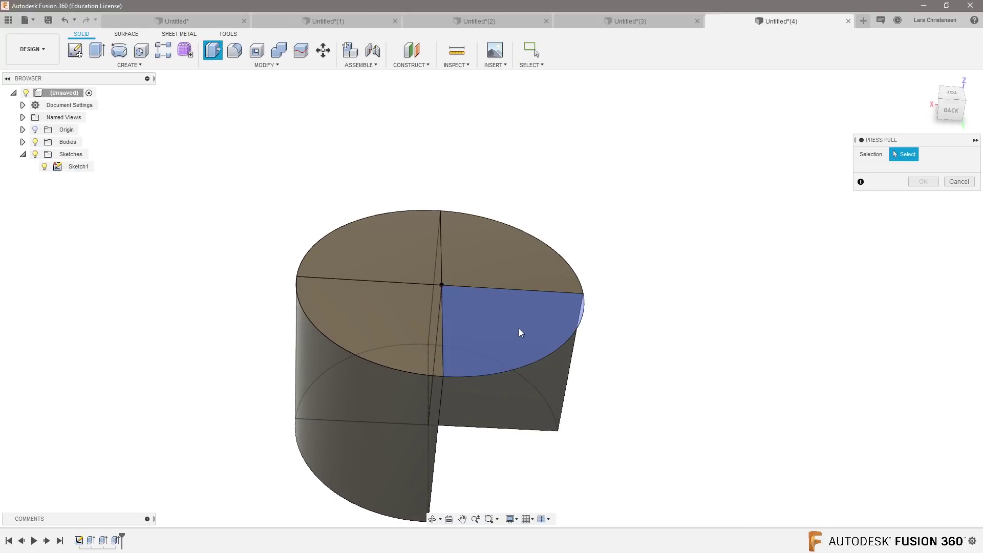
left_click(520, 333)
left_click_drag(518, 329, 527, 482)
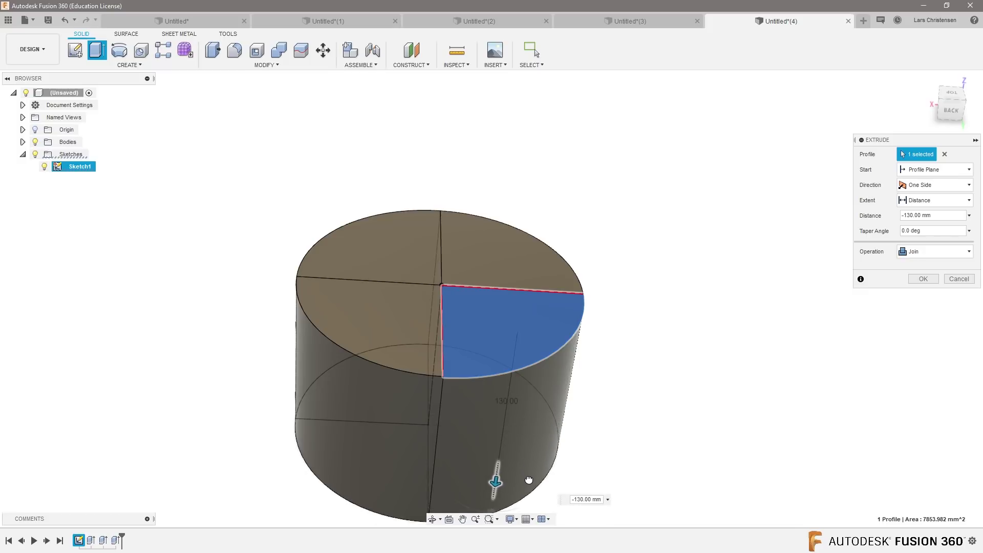
left_click(935, 252)
left_click(920, 293)
left_click(925, 279)
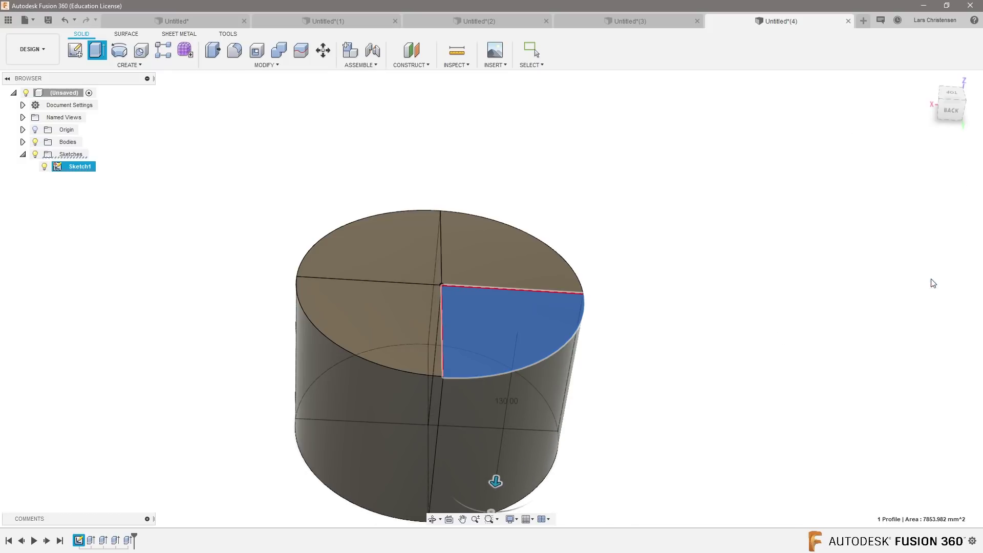
left_click(388, 300)
middle_click_drag(329, 303, 331, 300, "shift")
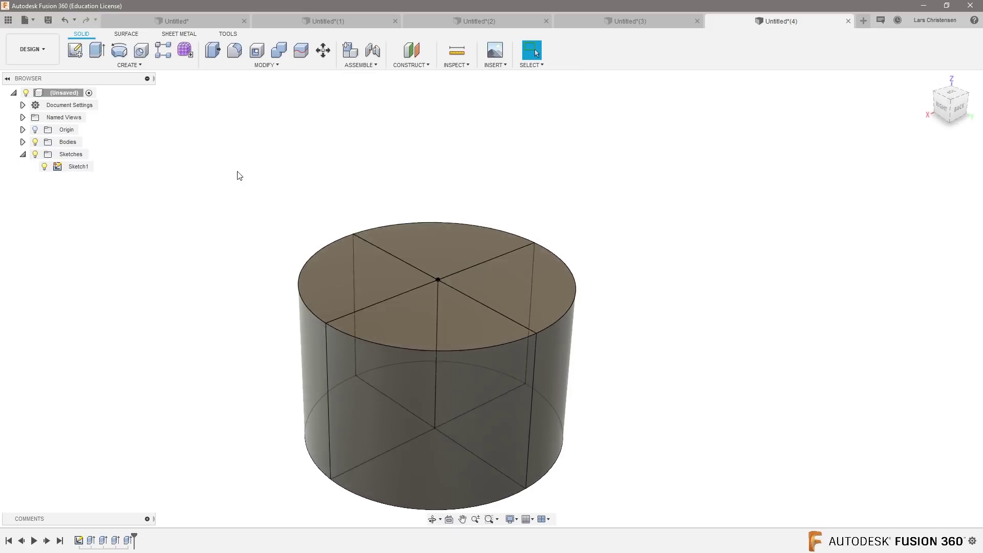
left_click(235, 50)
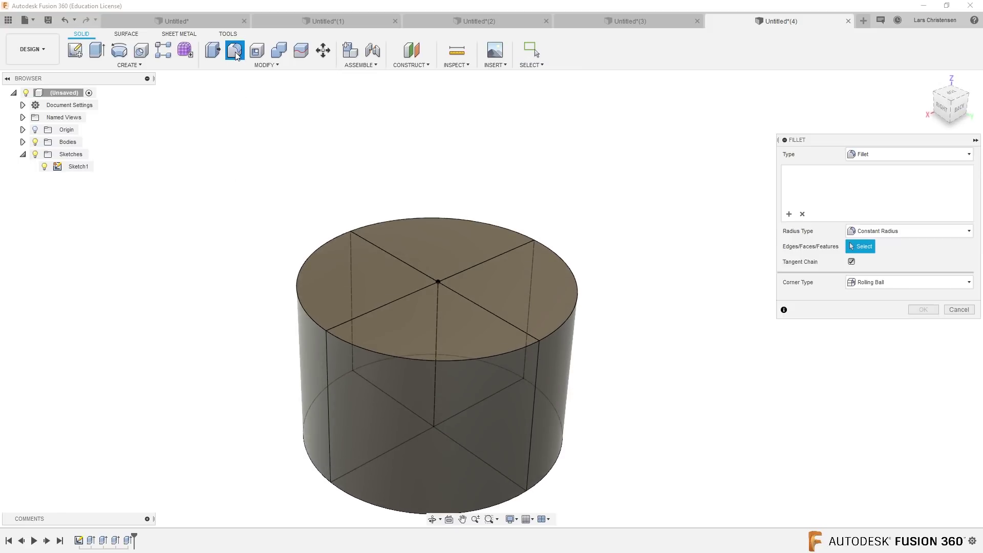
left_click(361, 349)
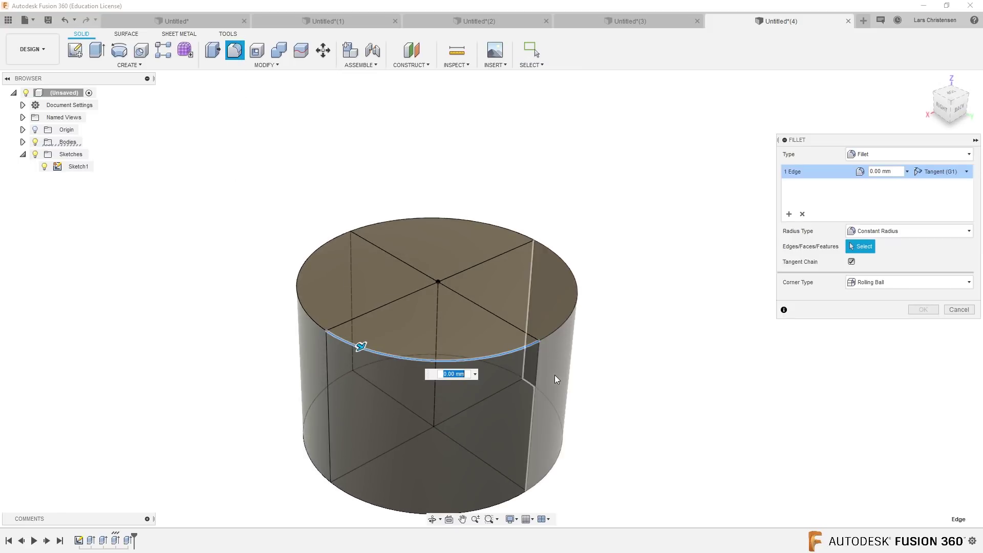
left_click(575, 310)
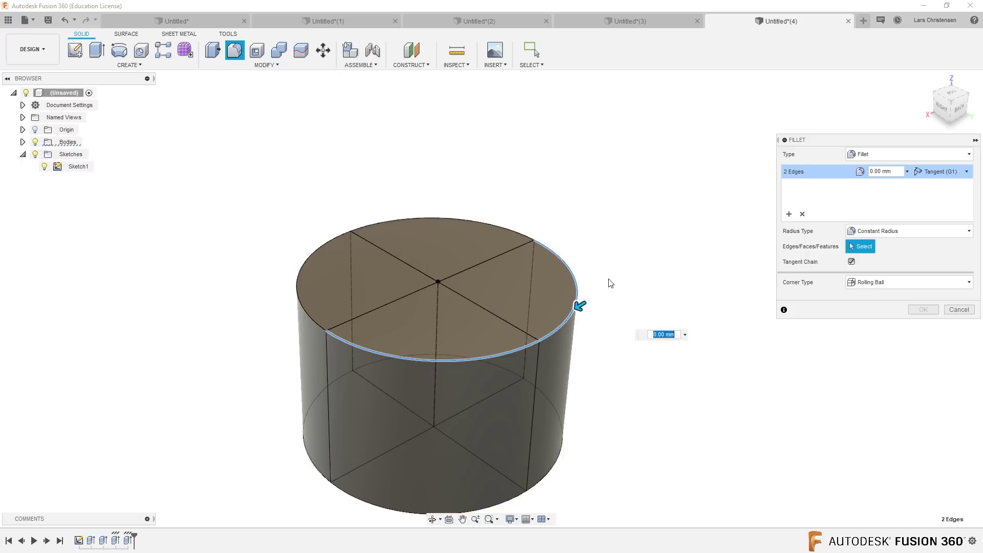
left_click(519, 233)
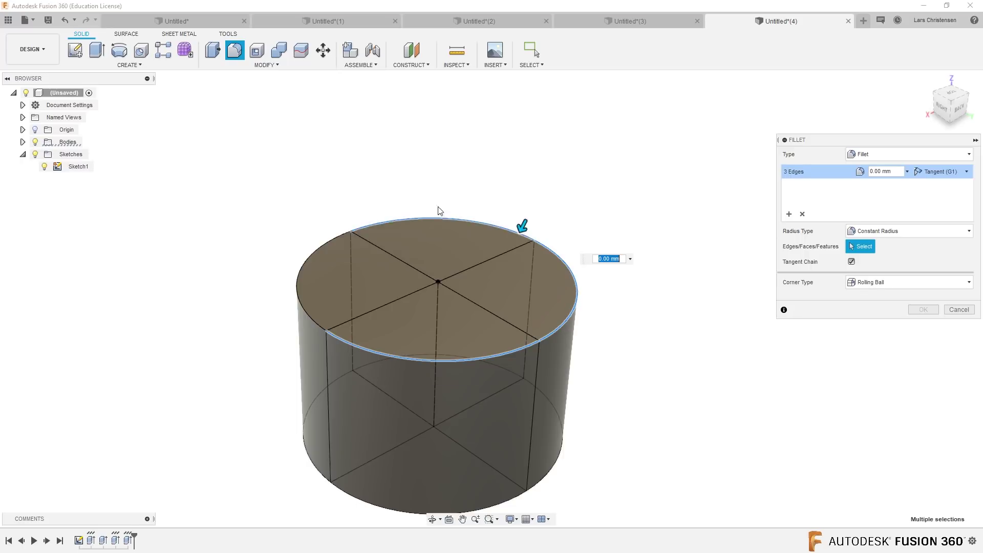
left_click(312, 251)
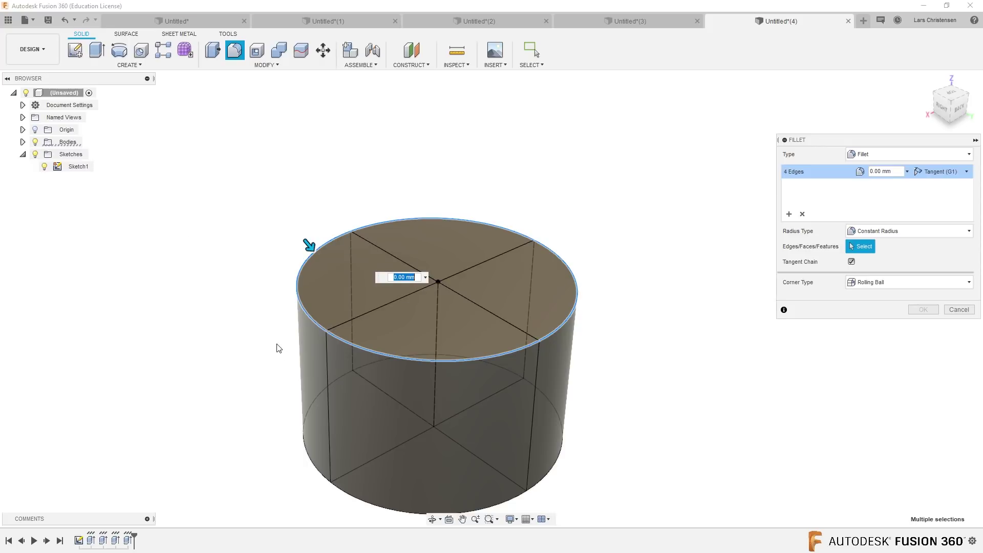
left_click(959, 310)
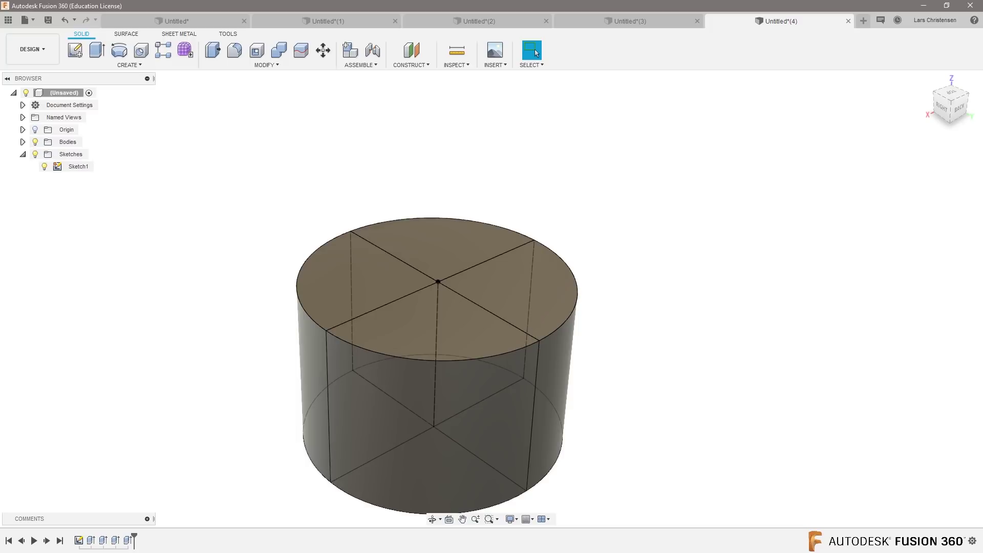
key("alt+Tab")
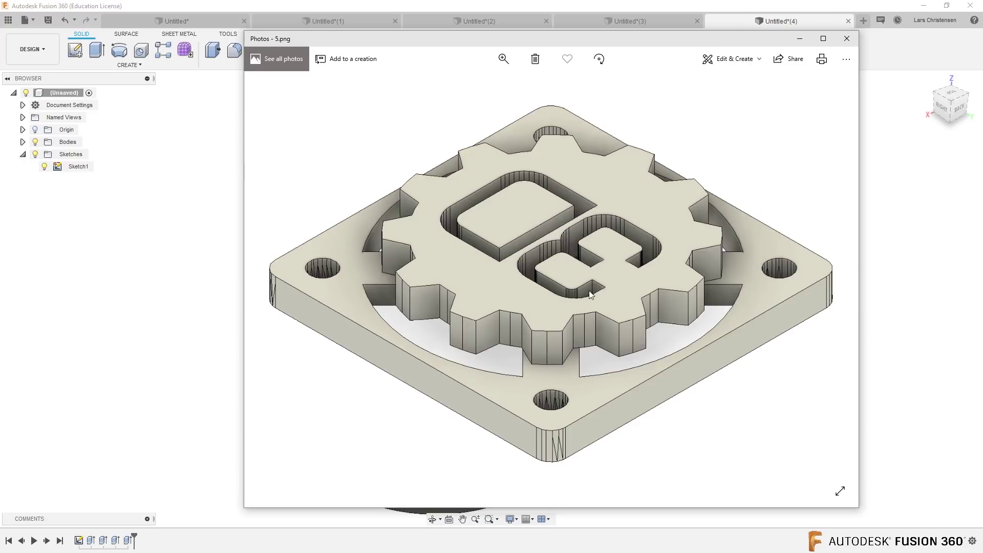
left_click(800, 41)
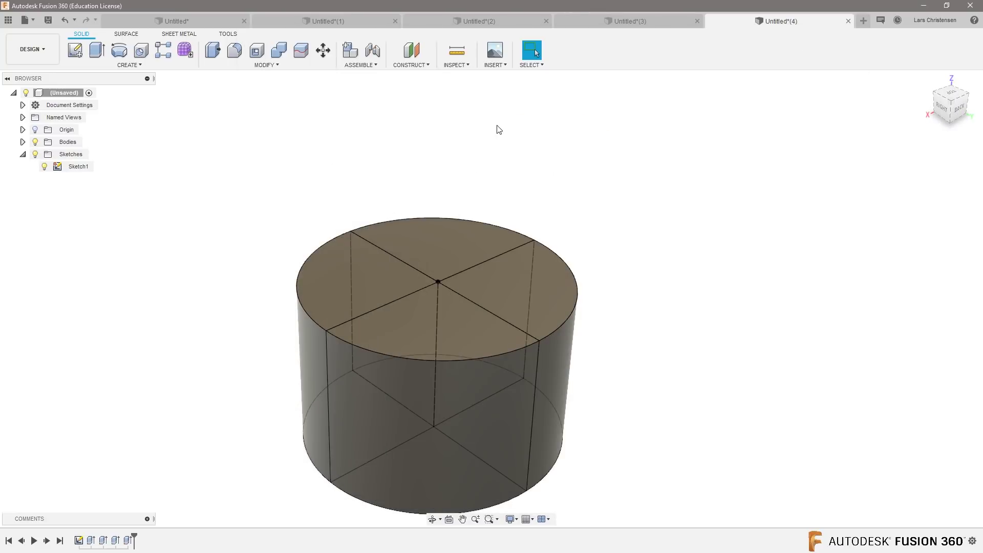
Restrict the selection filters to Body Edges only, with Select Through enabled
left_click(535, 65)
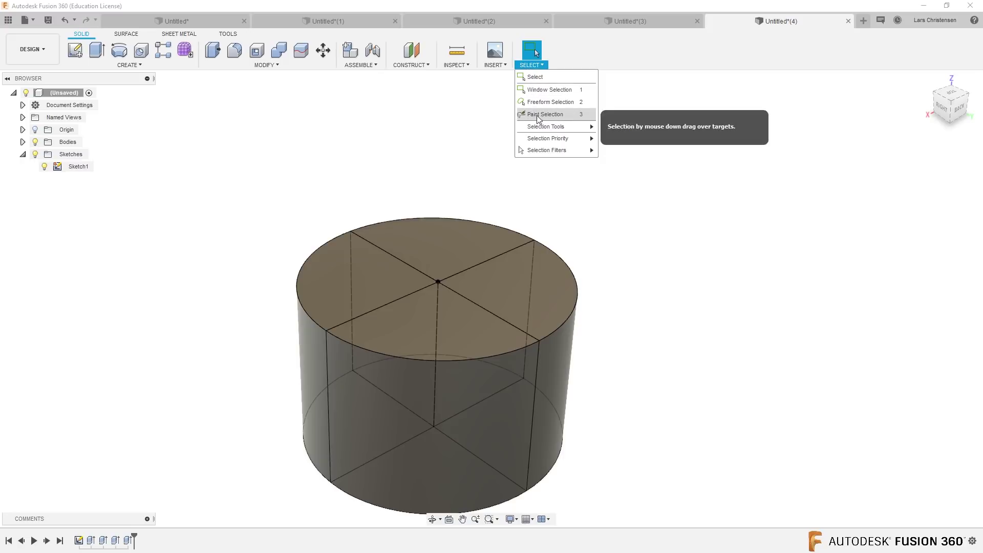
mouse_move(554, 153)
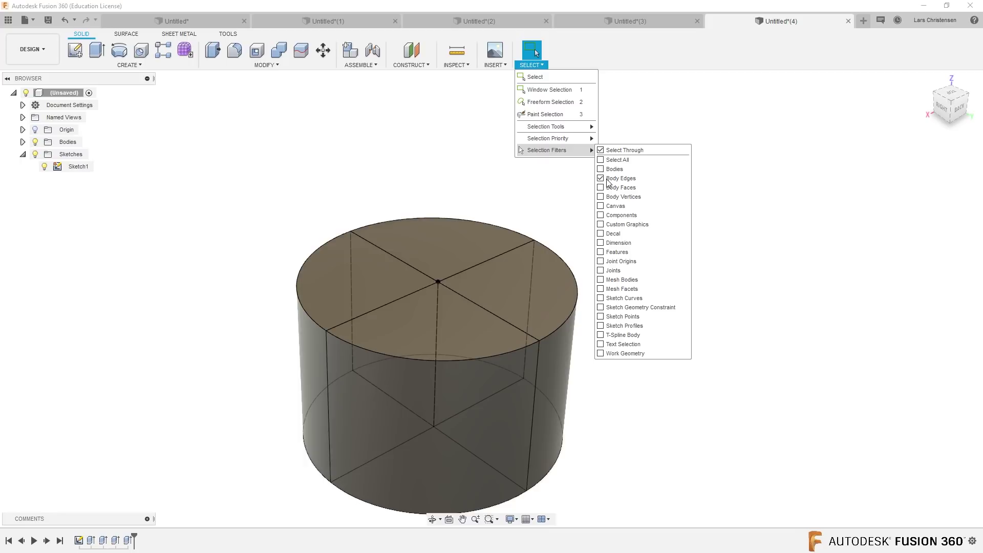
left_click(553, 185)
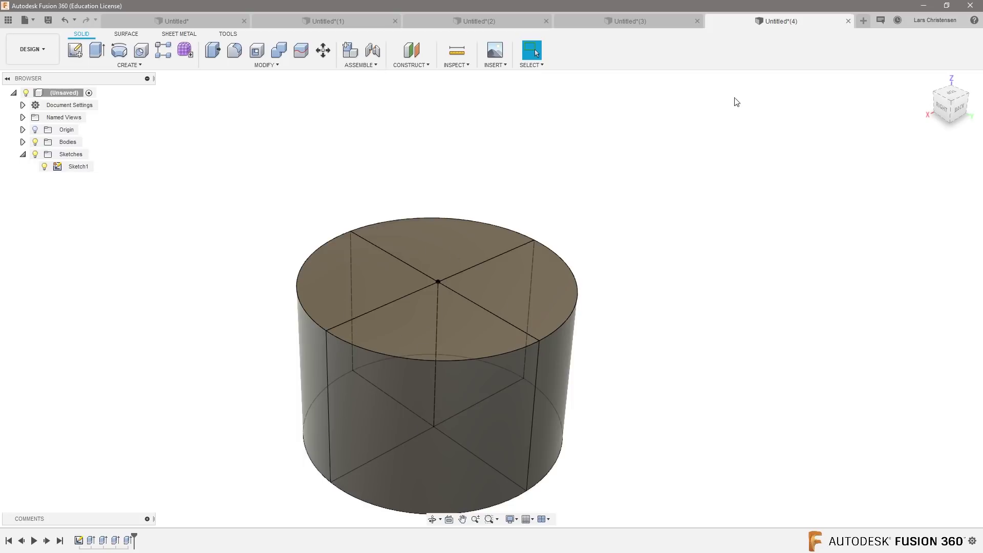
Window-select all top edges of the four quarter bodies from the back view and fillet them with a 5 mm radius
left_click(959, 110)
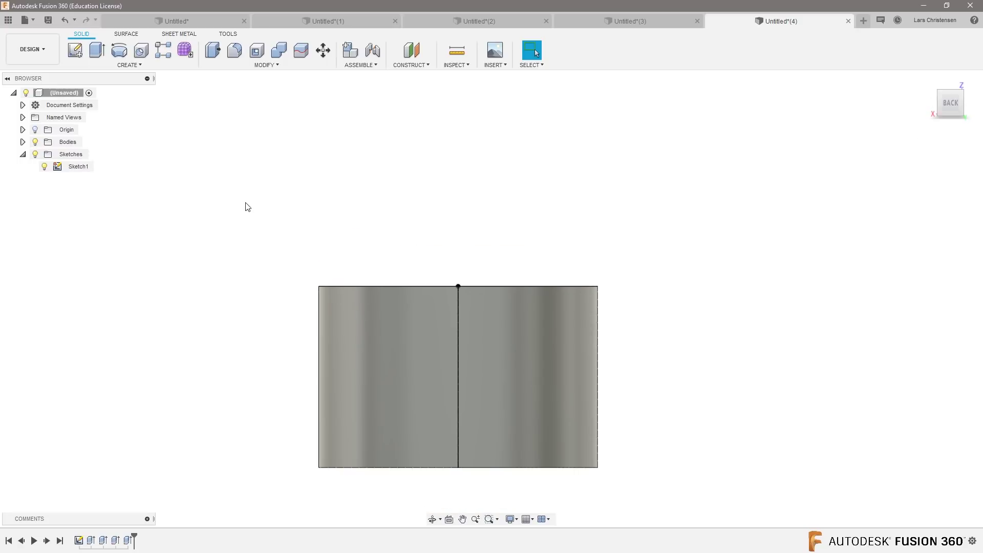
left_click_drag(244, 205, 762, 318)
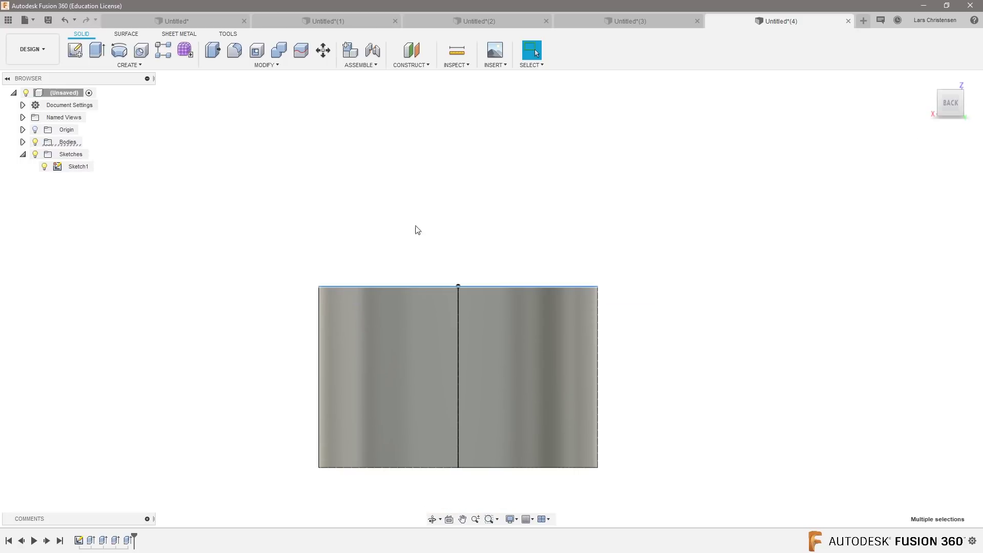
middle_click_drag(329, 228, 557, 243, "shift")
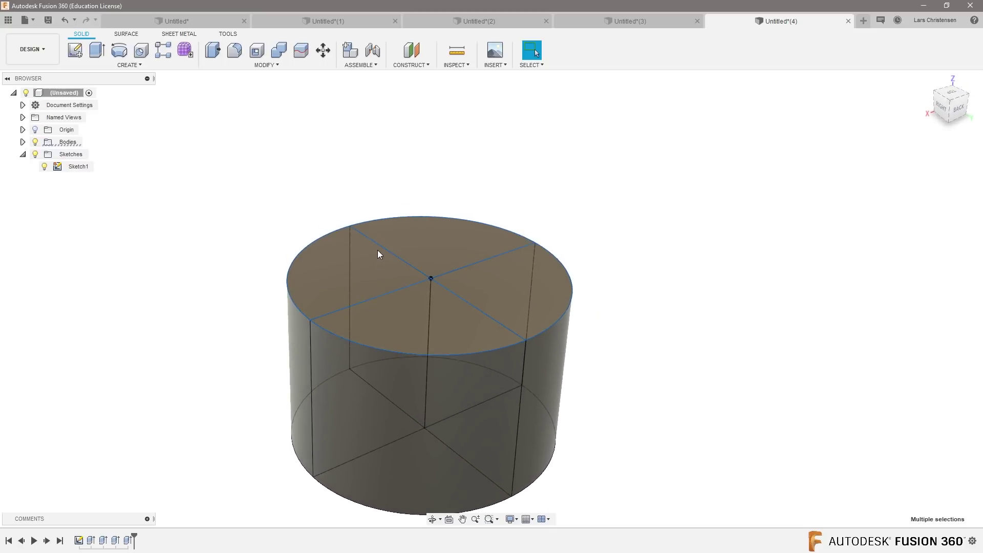
left_click(400, 258)
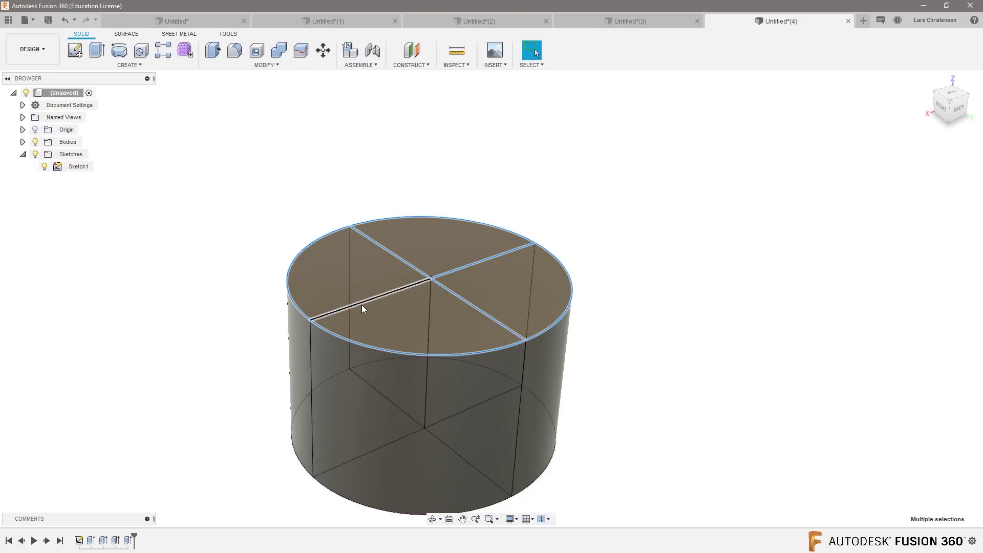
left_click(235, 49)
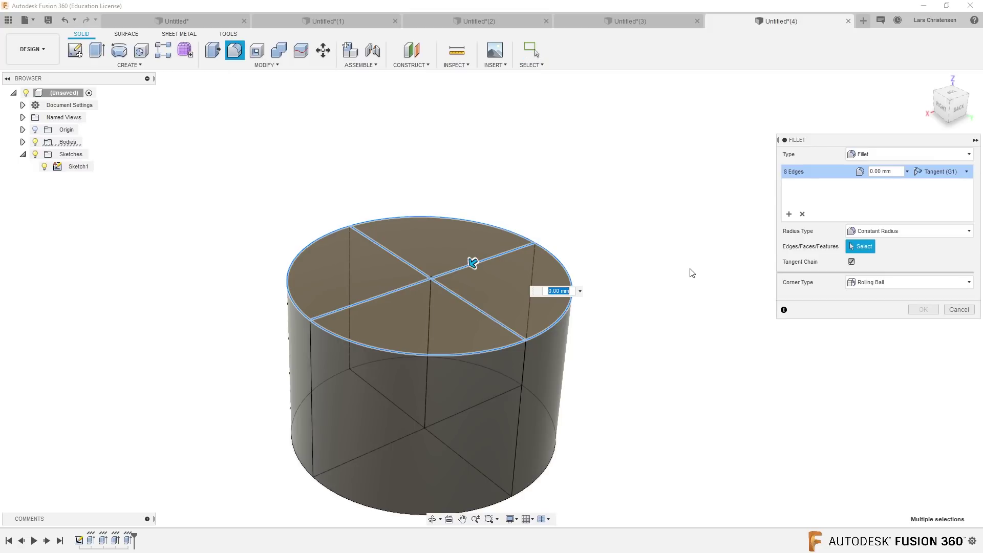
type("3")
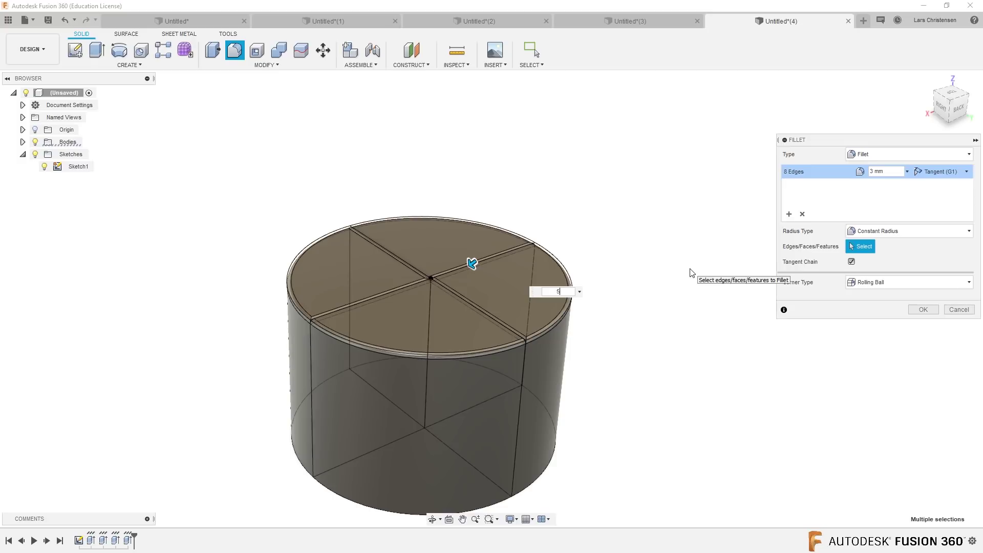
middle_click_drag(430, 476, 466, 248, "shift")
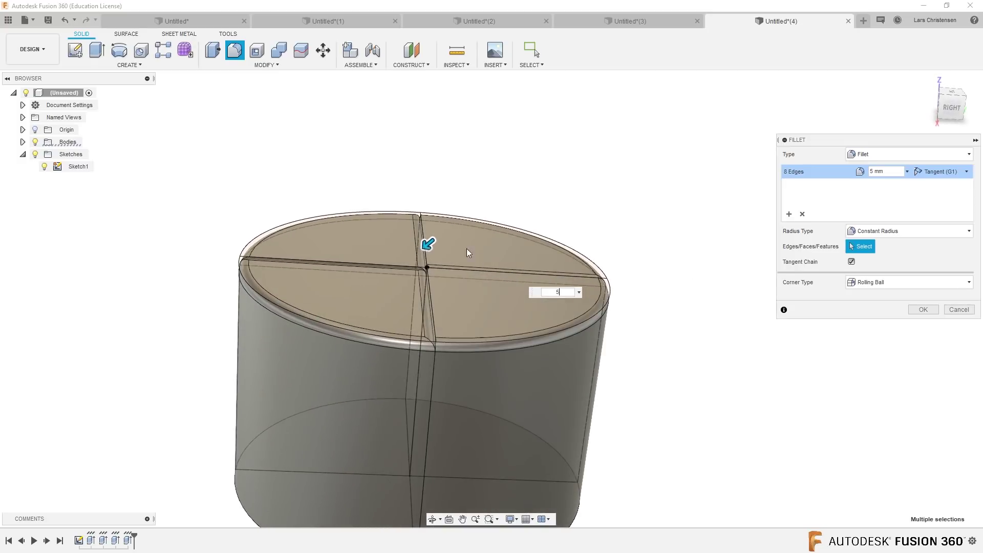
left_click(922, 313)
key("alt+Tab")
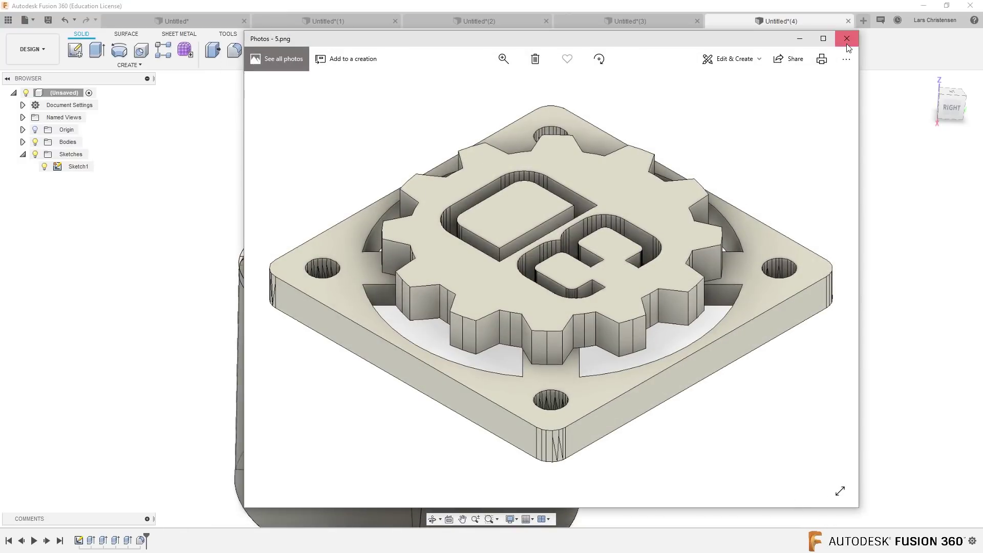
key("alt+Tab")
left_click(953, 108)
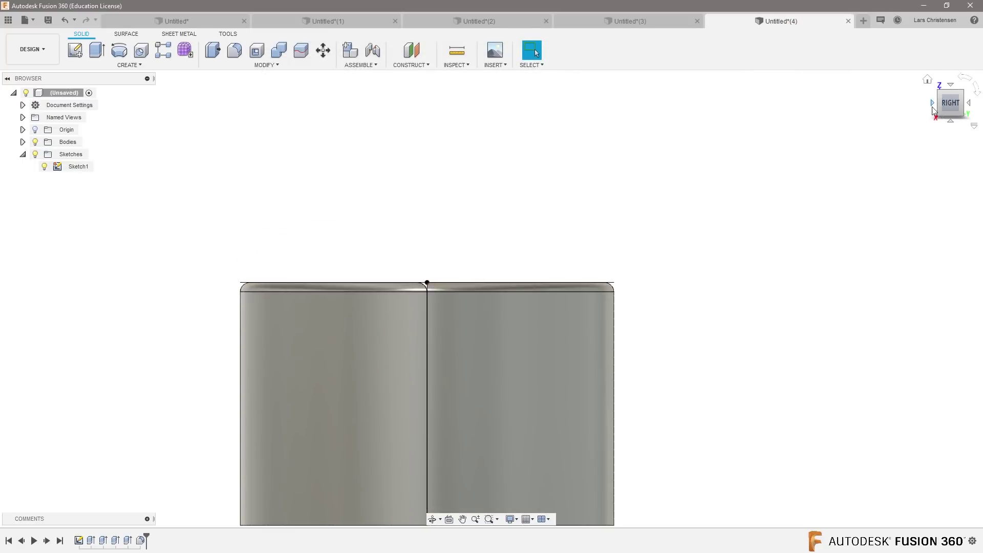
left_click(532, 65)
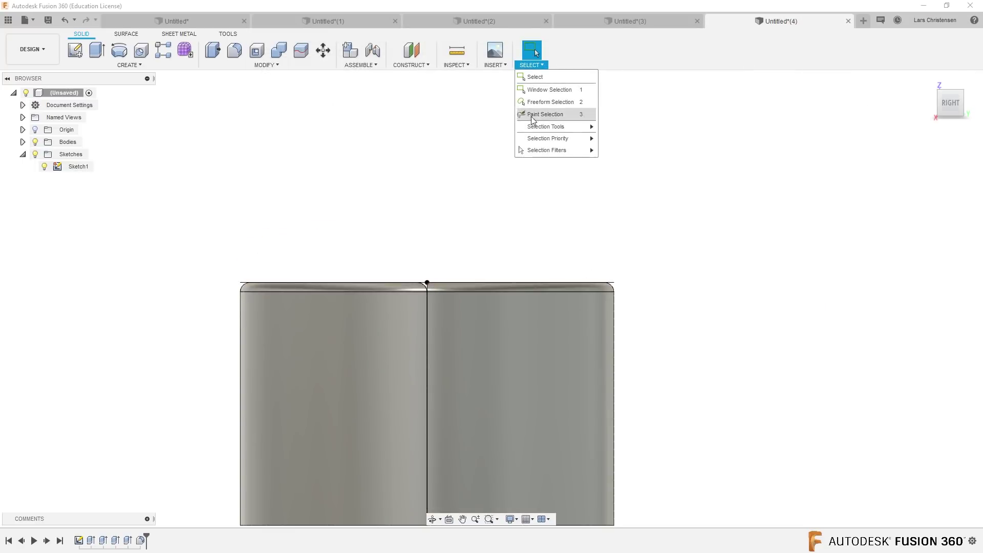
mouse_move(553, 153)
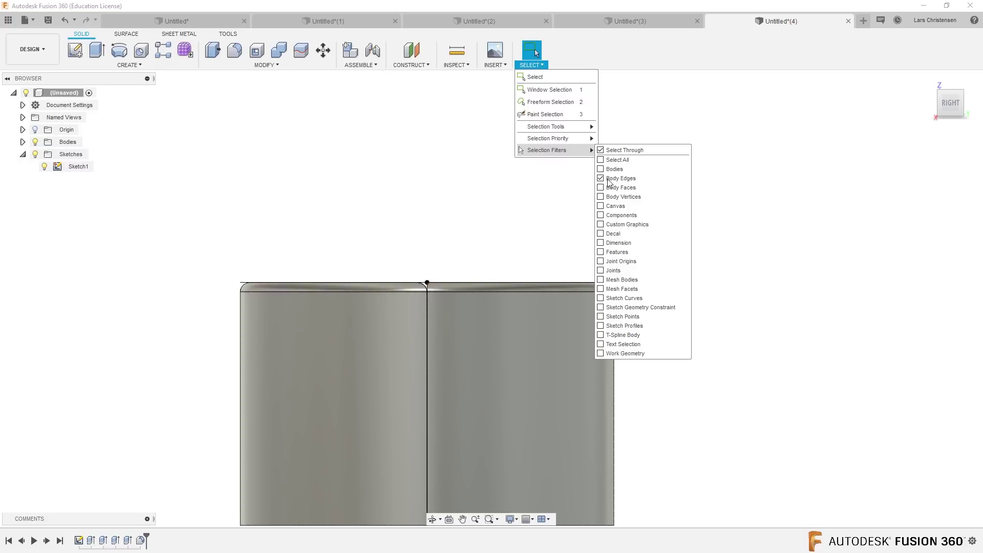
left_click_drag(142, 211, 740, 315)
key("Escape")
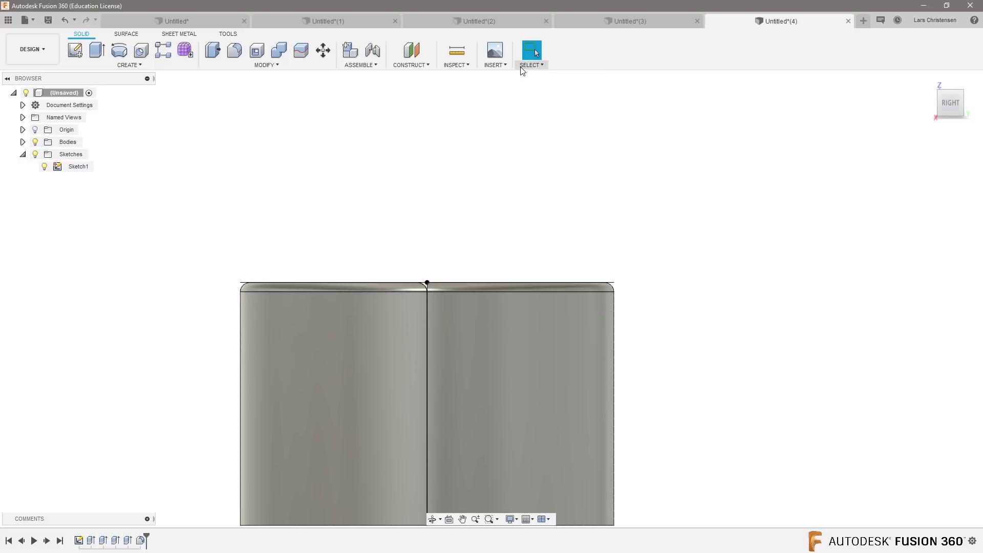
Restore the selection filters to Select All so every object type is selectable
left_click(531, 65)
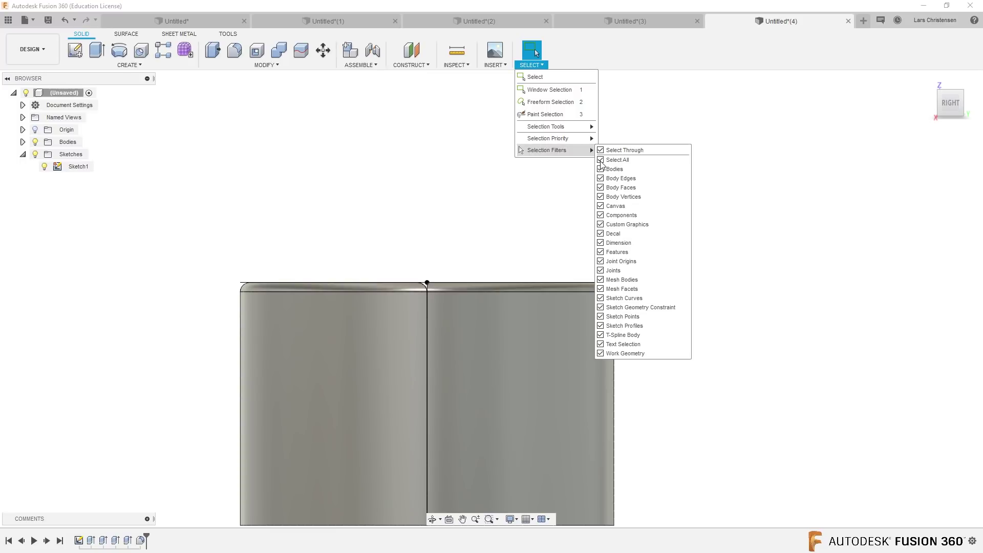
middle_click_drag(367, 213, 304, 207, "shift")
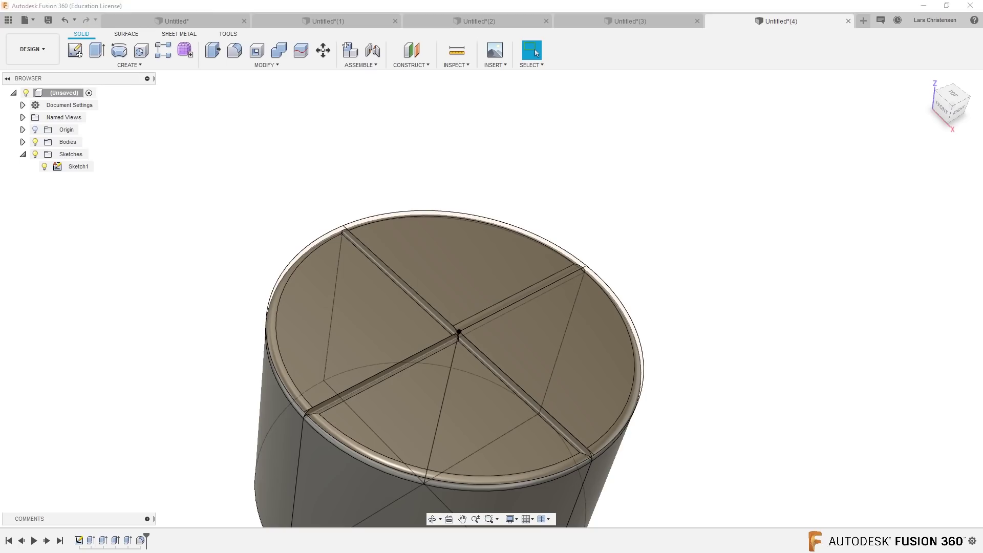